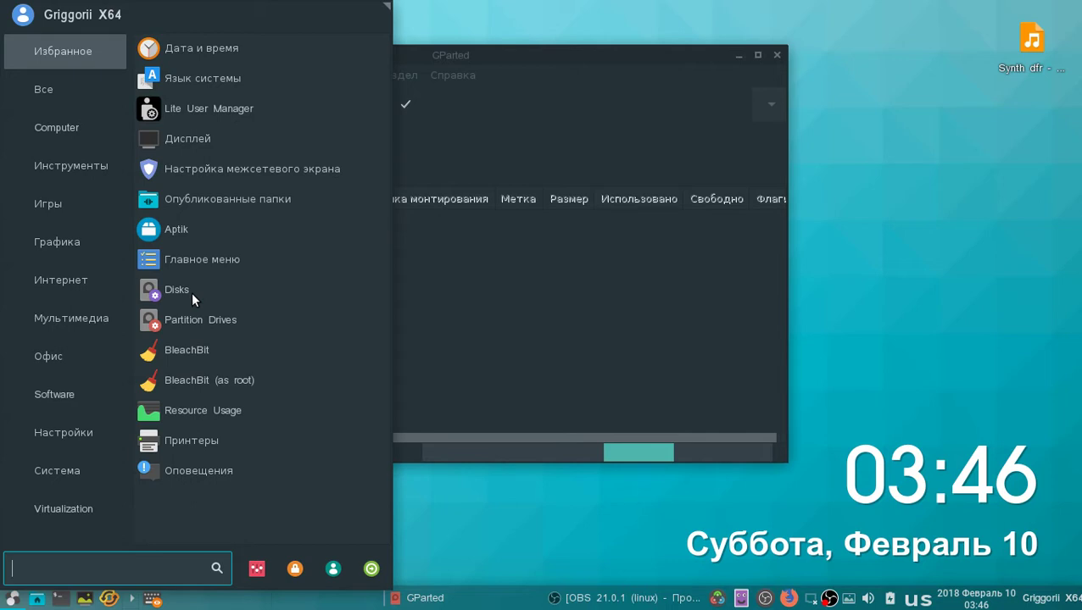
# Open the Disks utility and inspect the partition layout of the 16 GB USB flash drive, including its 13 GB Ext4 partition.
pyautogui.click(846, 288)
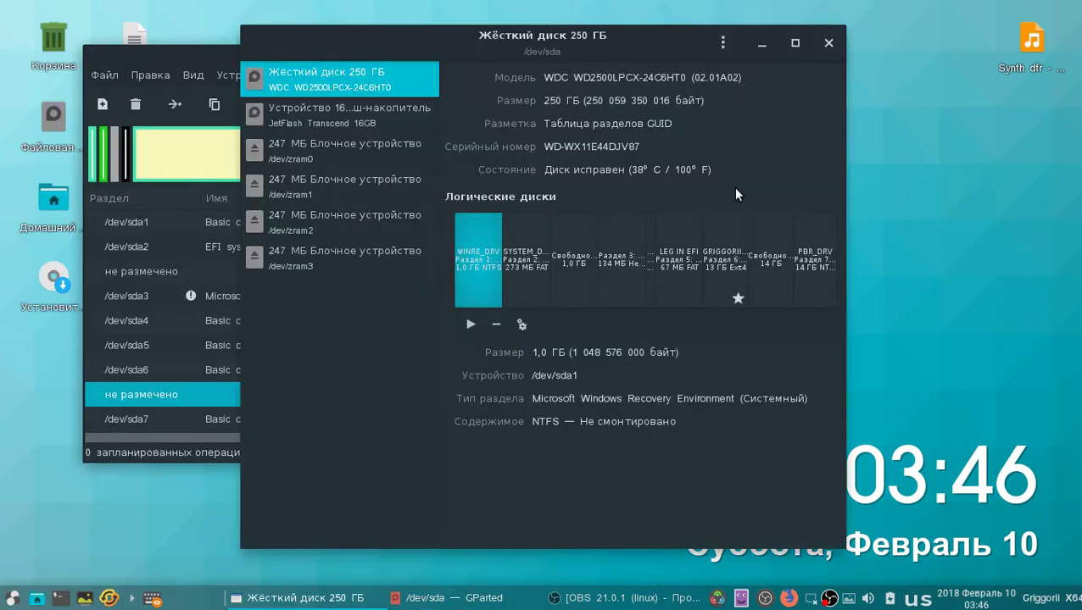
pyautogui.click(351, 109)
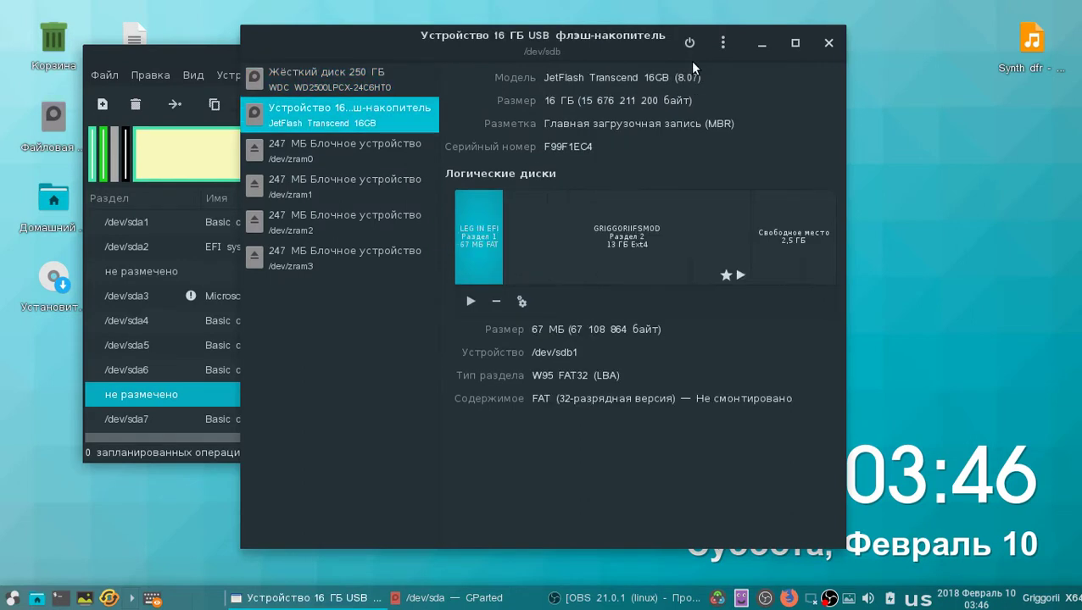
pyautogui.moveTo(611, 37); pyautogui.dragTo(734, 70)
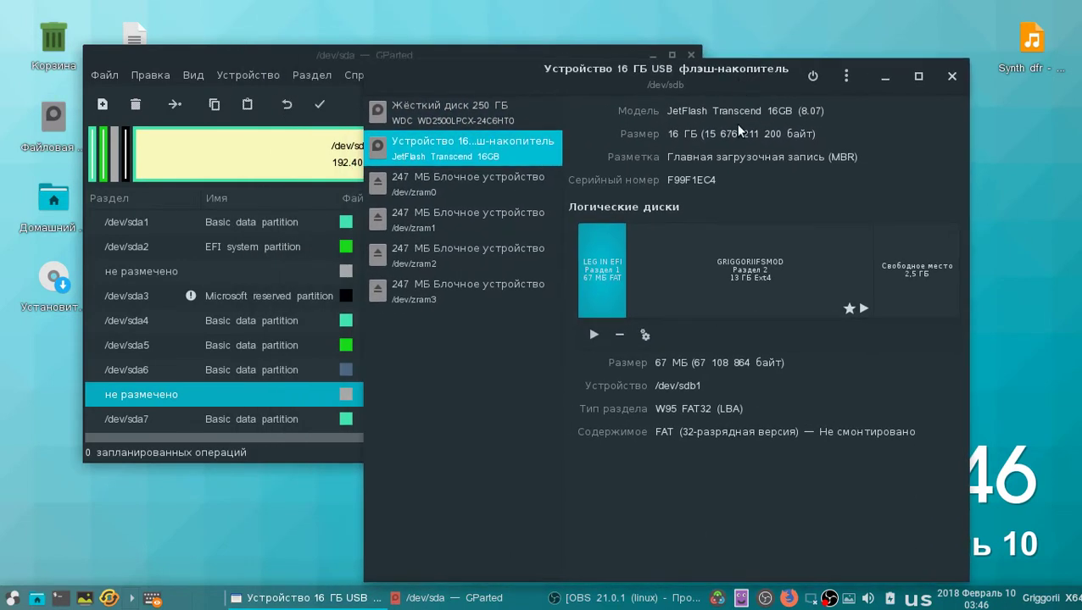
pyautogui.click(788, 280)
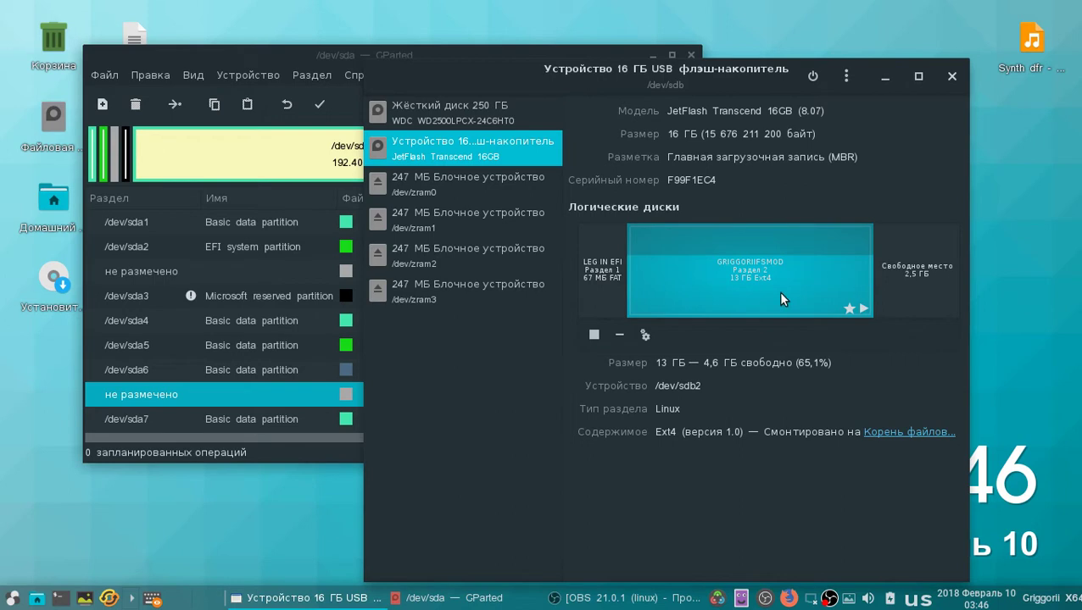
pyautogui.click(596, 278)
pyautogui.click(739, 265)
pyautogui.moveTo(365, 82); pyautogui.dragTo(135, 87)
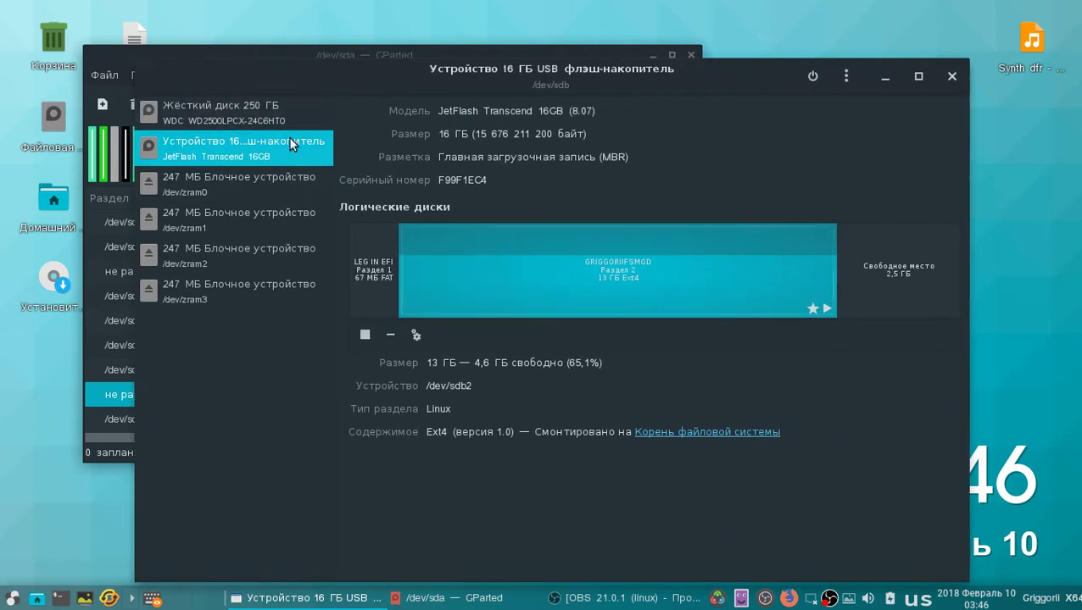
# Move the Disks window aside and display the /dev/sdb device in GParted.
pyautogui.moveTo(336, 133); pyautogui.dragTo(495, 133)
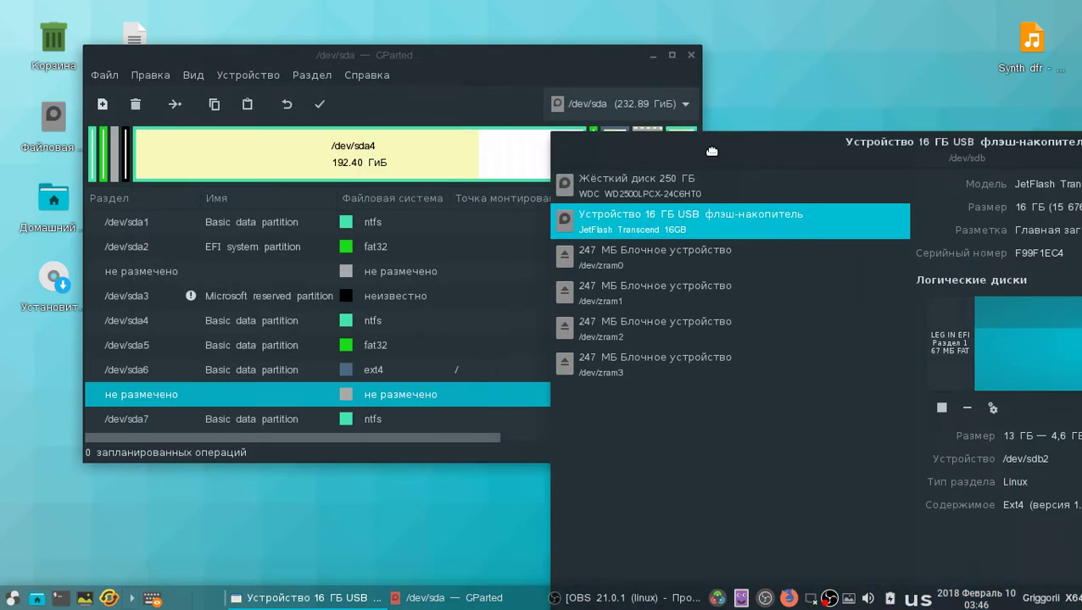
pyautogui.click(621, 104)
pyautogui.click(620, 133)
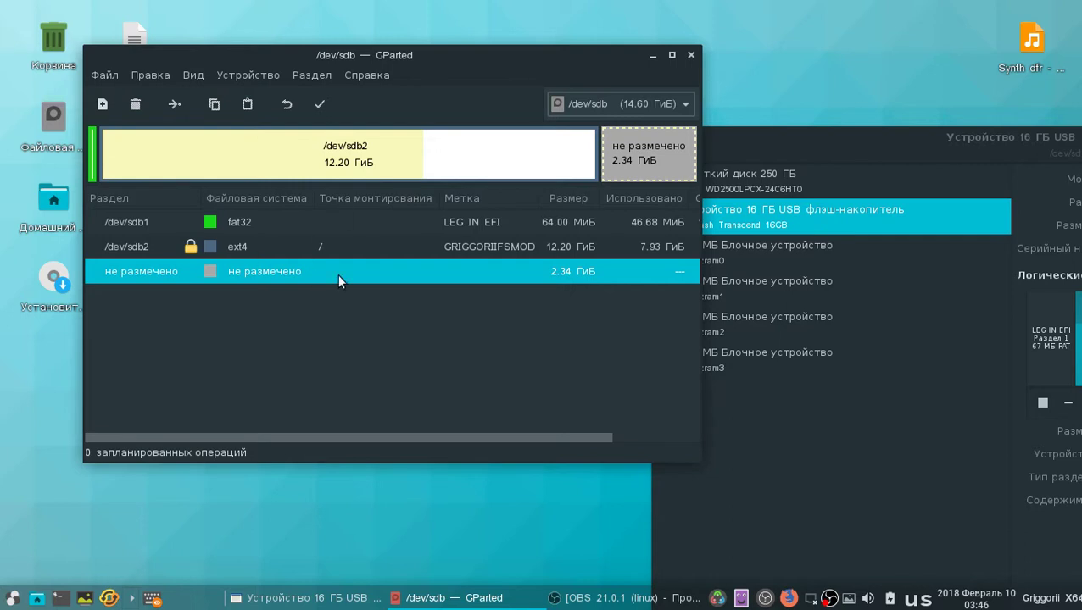
# Return to Disks and inspect the flash drive's free space, Ext4 partition and LEG IN EFI partition.
pyautogui.moveTo(930, 144); pyautogui.dragTo(263, 184)
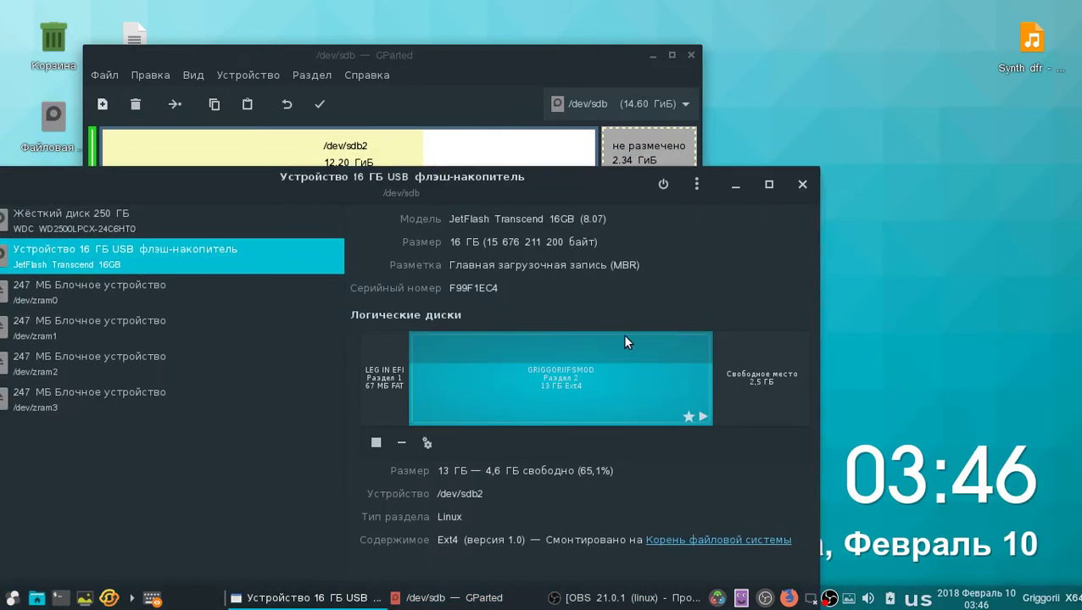
pyautogui.click(762, 384)
pyautogui.click(522, 370)
pyautogui.click(385, 377)
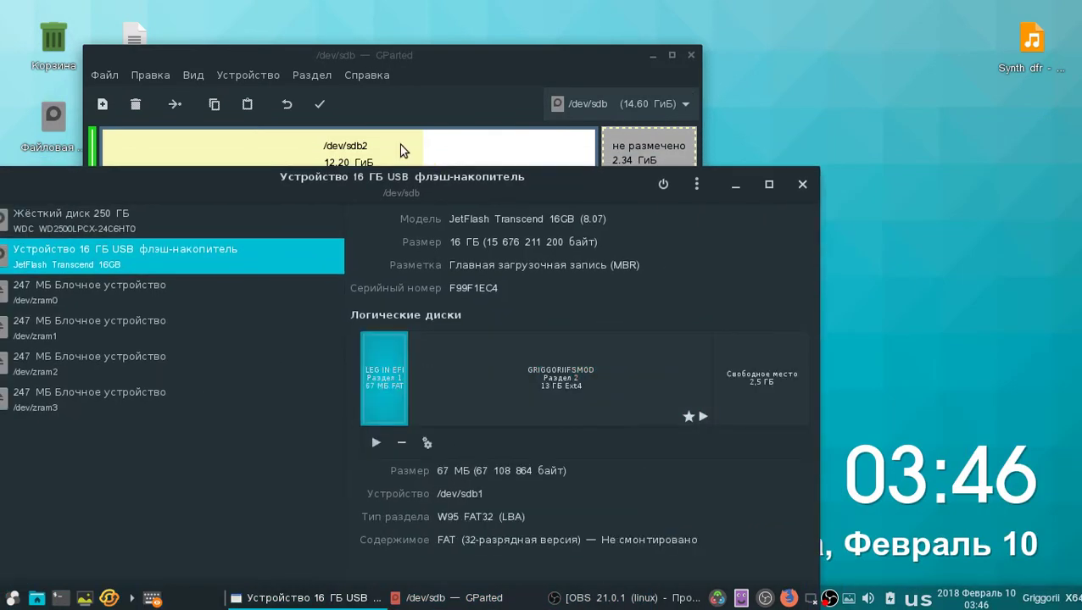
# Uncover GParted and switch it back to the /dev/sda device.
pyautogui.moveTo(404, 184); pyautogui.dragTo(886, 205)
pyautogui.click(674, 104)
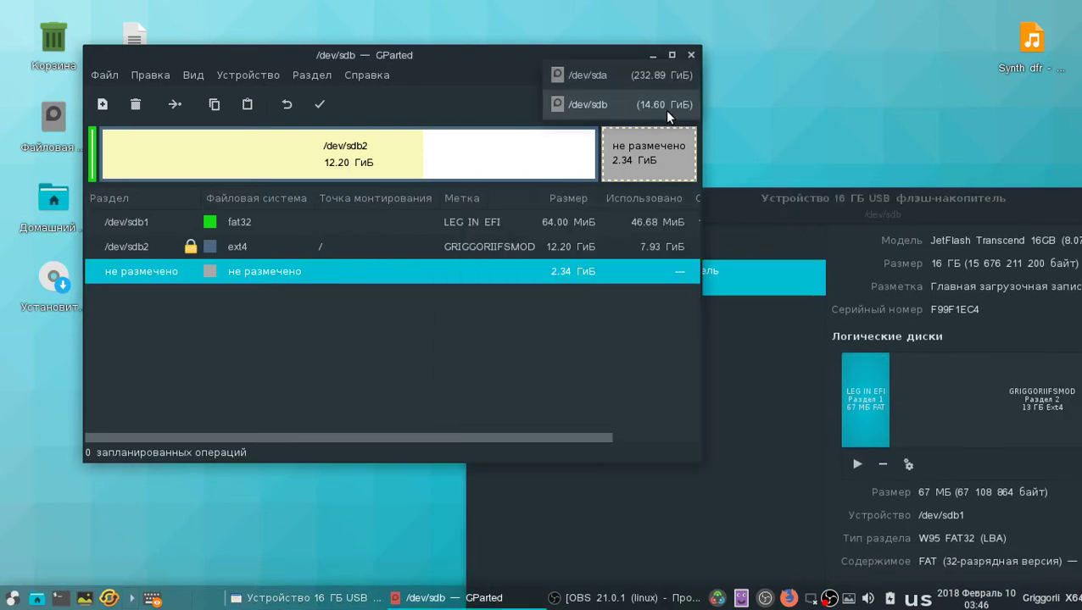
pyautogui.click(661, 79)
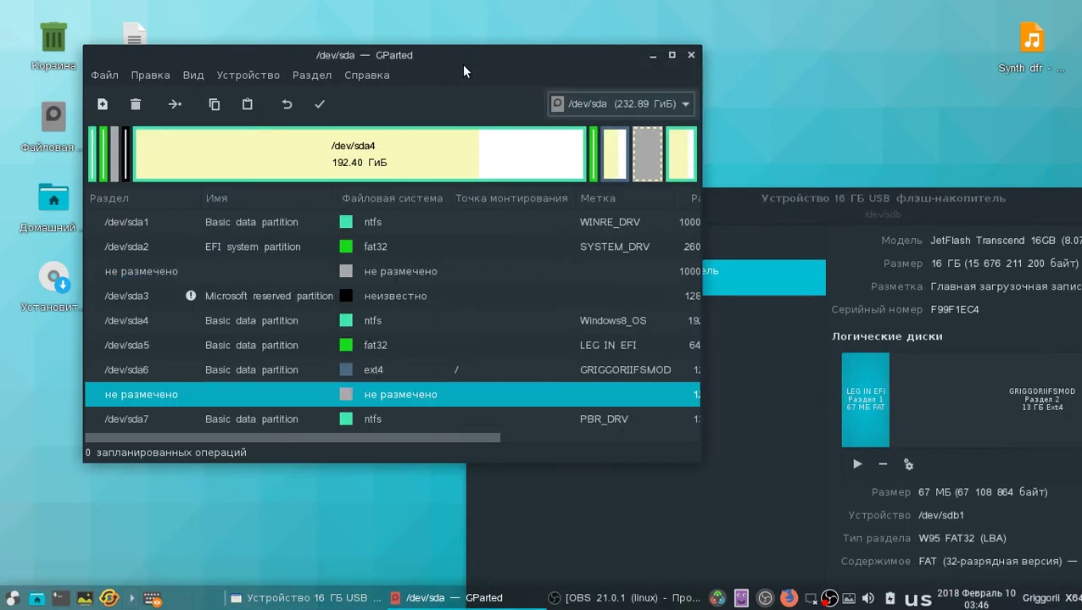
# Show the 250 GB hard disk in Disks, with its whole partition map in view, and select its LEG IN EFI partition.
pyautogui.click(410, 16)
pyautogui.moveTo(901, 196); pyautogui.dragTo(658, 109)
pyautogui.click(428, 152)
pyautogui.moveTo(837, 111); pyautogui.dragTo(475, 73)
pyautogui.moveTo(707, 265); pyautogui.dragTo(1053, 251)
pyautogui.click(818, 288)
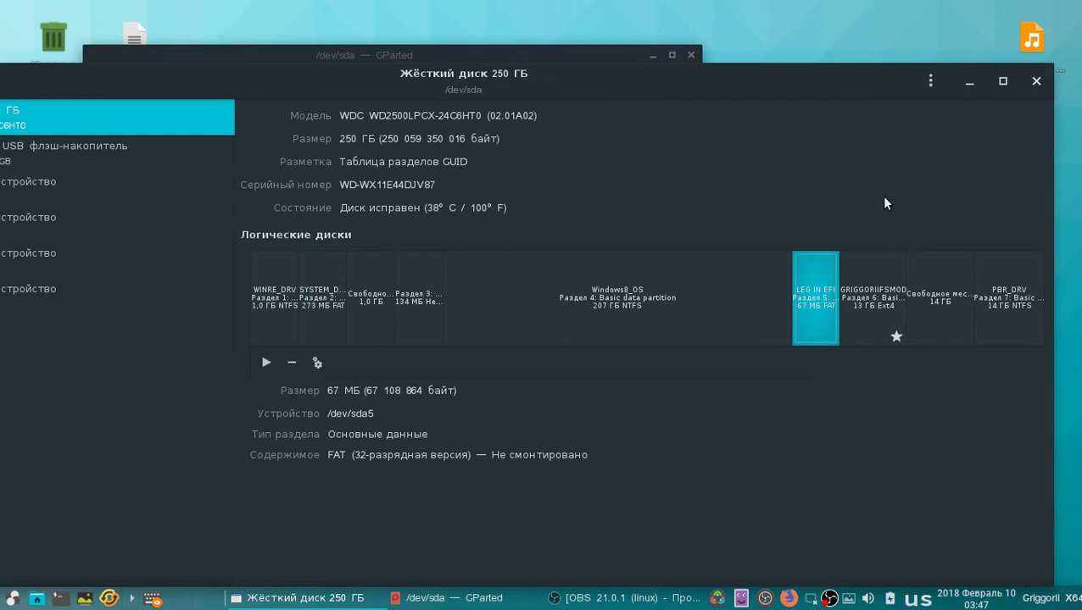
# Compare the hard disk's LEG IN EFI partition with the adjacent 13 GB Ext4 partition, then close Disks.
pyautogui.moveTo(852, 86); pyautogui.dragTo(748, 72)
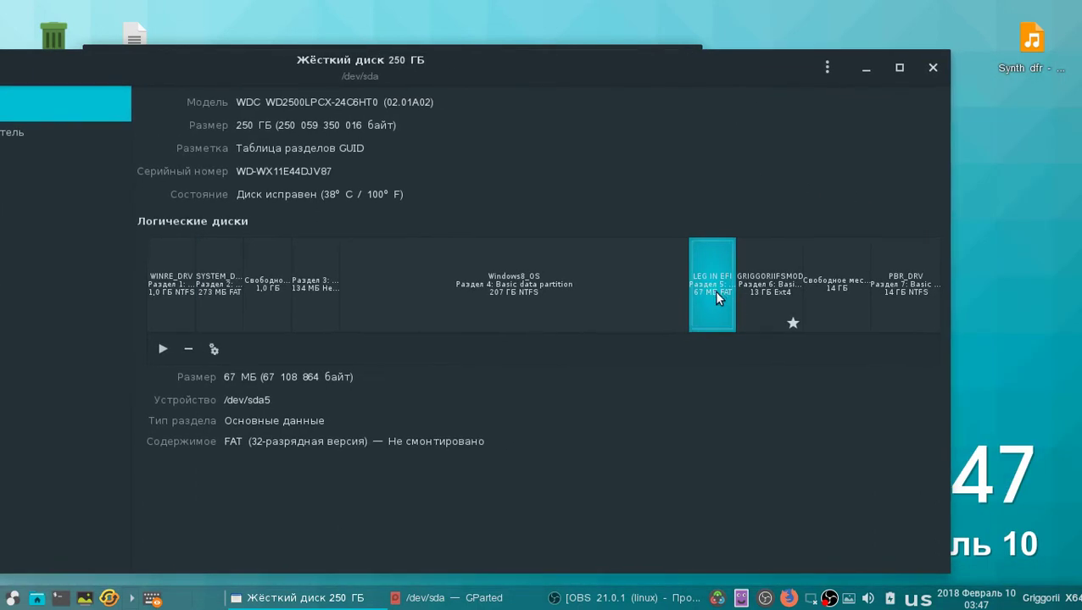
pyautogui.click(769, 284)
pyautogui.moveTo(905, 72); pyautogui.dragTo(1055, 195)
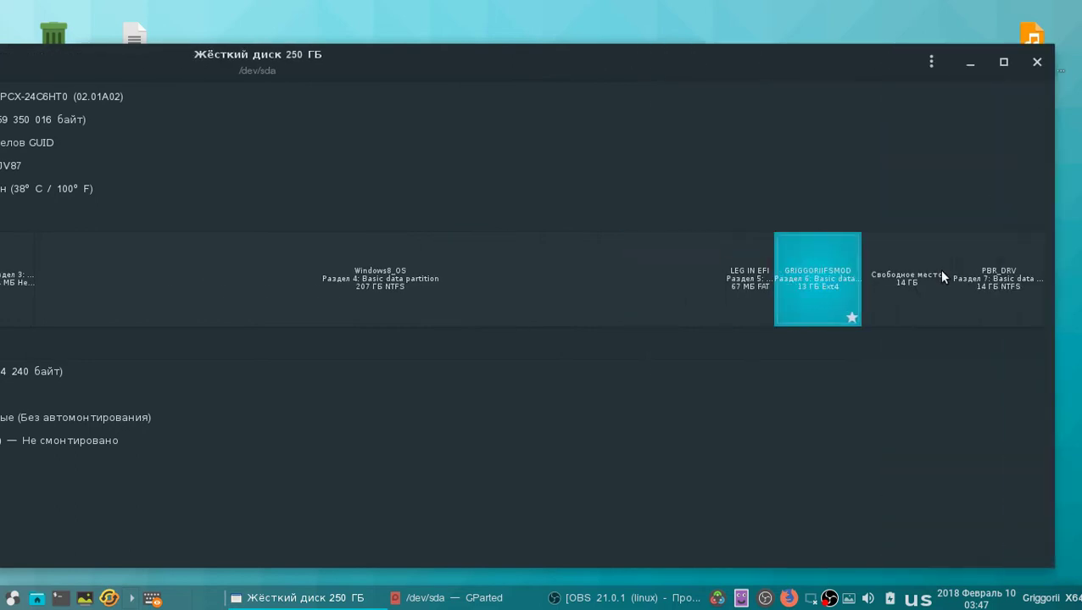
pyautogui.click(766, 284)
pyautogui.moveTo(1050, 67); pyautogui.dragTo(458, 95)
pyautogui.moveTo(232, 62); pyautogui.dragTo(547, 133)
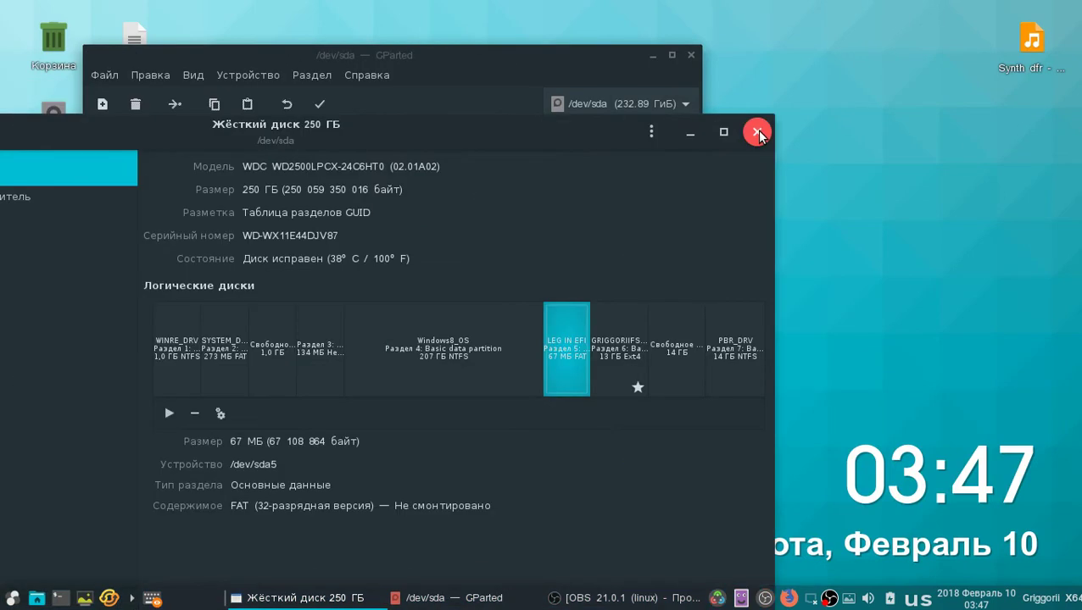
pyautogui.click(755, 133)
# Reposition and enlarge the GParted window to show all rows and the flags column of the /dev/sda partition table.
pyautogui.moveTo(510, 74); pyautogui.dragTo(517, 134)
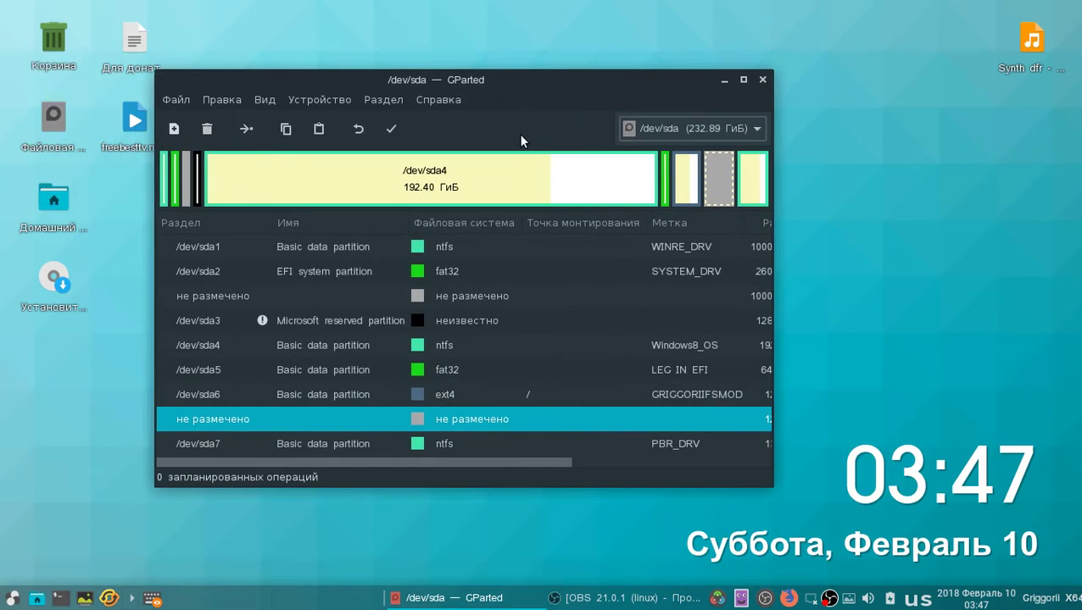
pyautogui.click(485, 403)
pyautogui.moveTo(771, 481); pyautogui.dragTo(1046, 539)
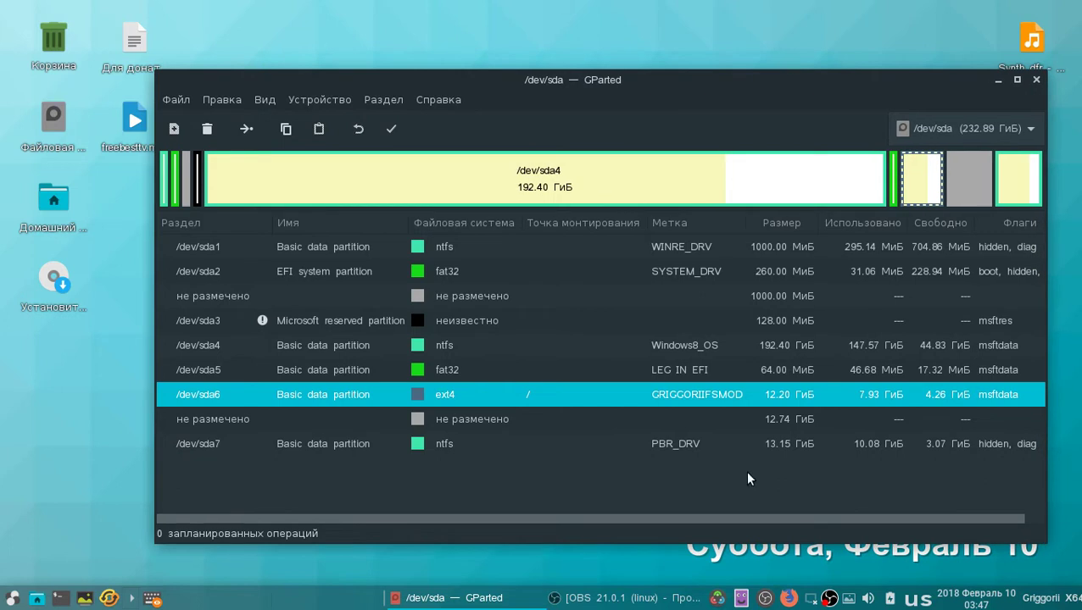
# Enable the boot and esp flags on the LEG IN EFI fat32 partition /dev/sda5, and close the flag settings.
pyautogui.click(436, 373)
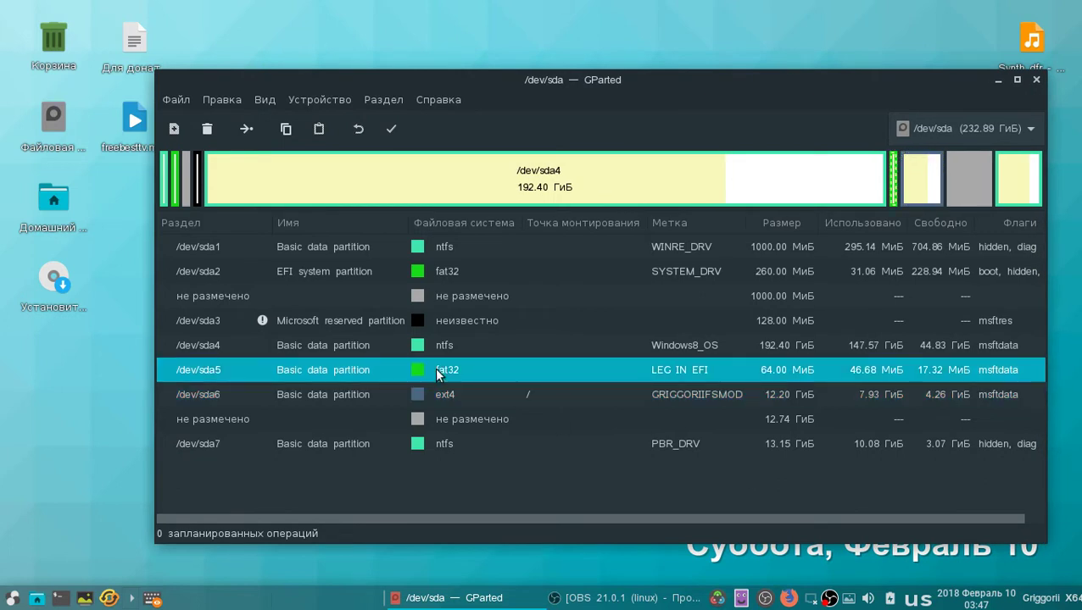
pyautogui.rightClick(436, 373)
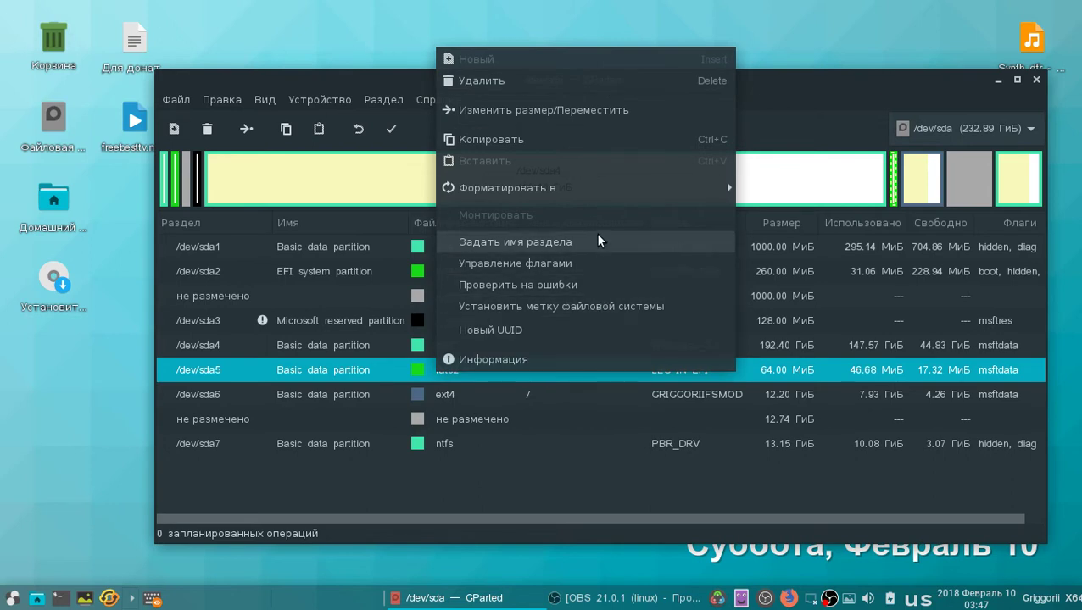
pyautogui.click(599, 262)
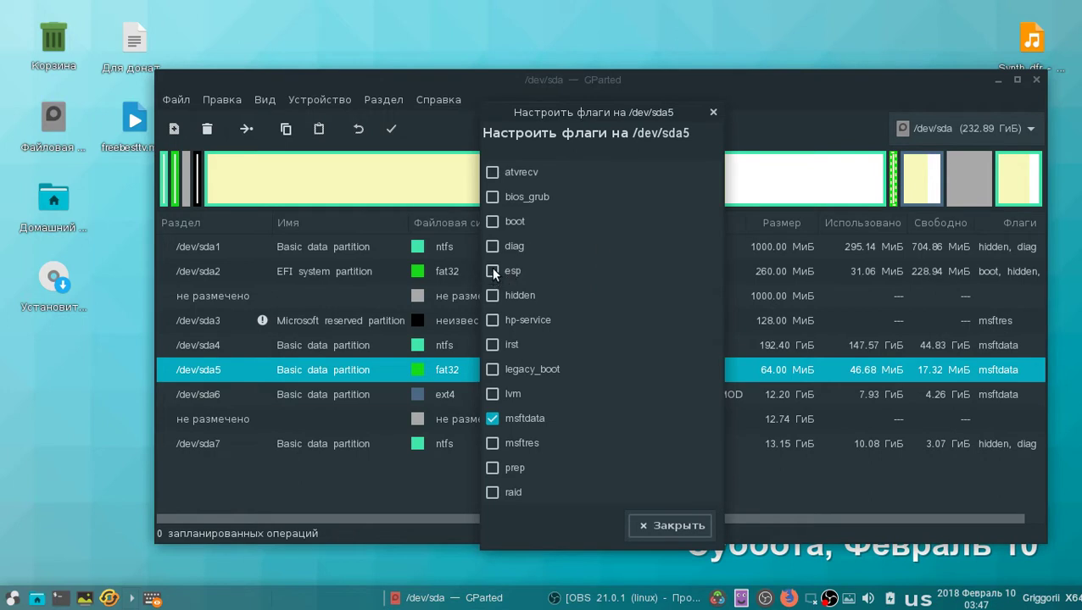
pyautogui.click(491, 222)
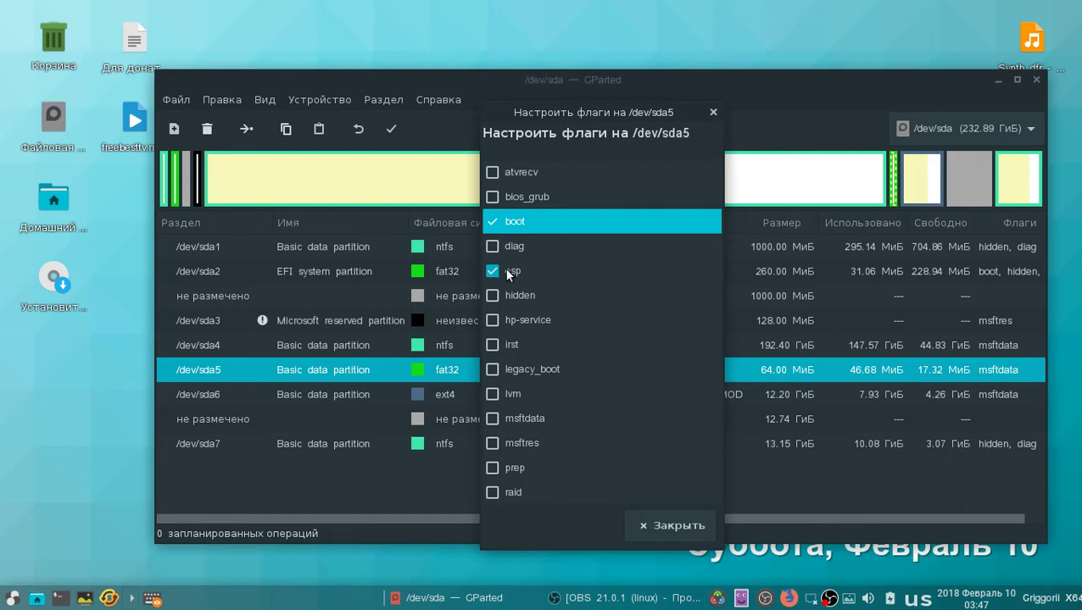
pyautogui.click(509, 269)
pyautogui.click(492, 270)
pyautogui.click(535, 271)
pyautogui.click(532, 219)
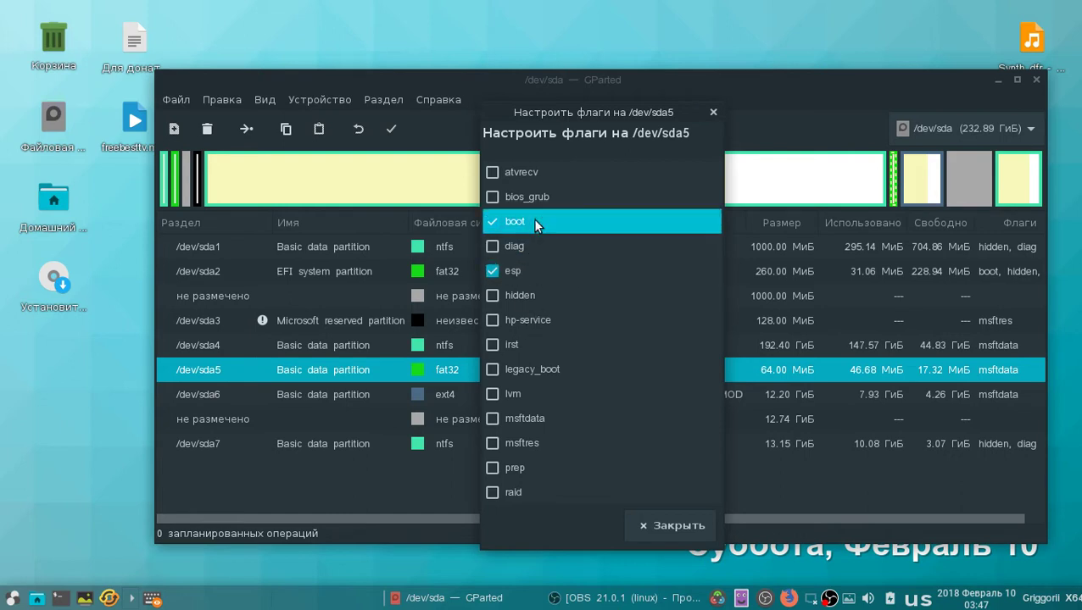
pyautogui.click(681, 526)
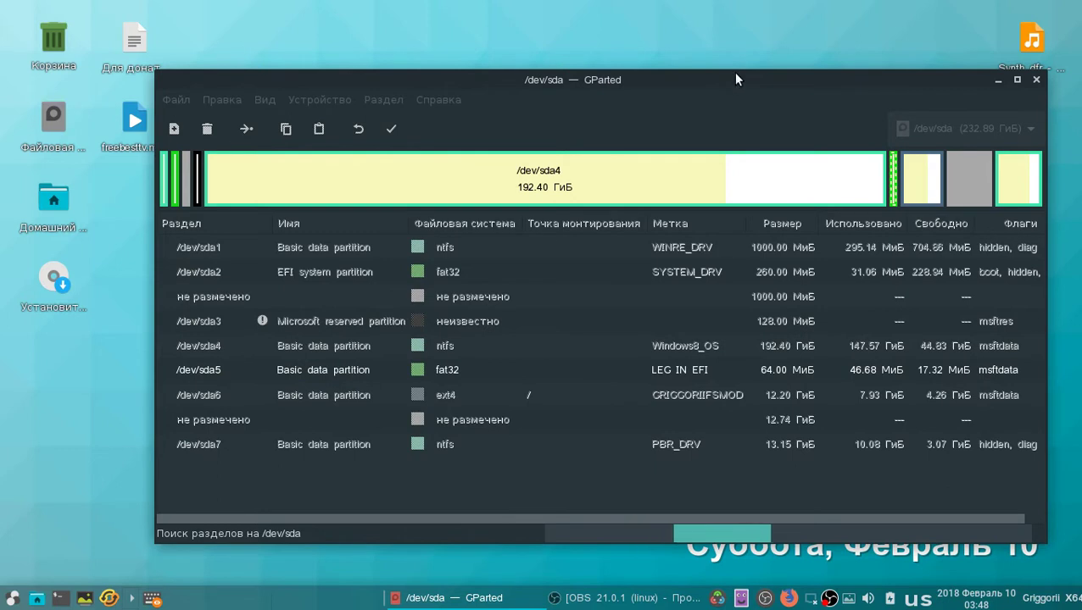
pyautogui.moveTo(736, 78); pyautogui.dragTo(694, 44)
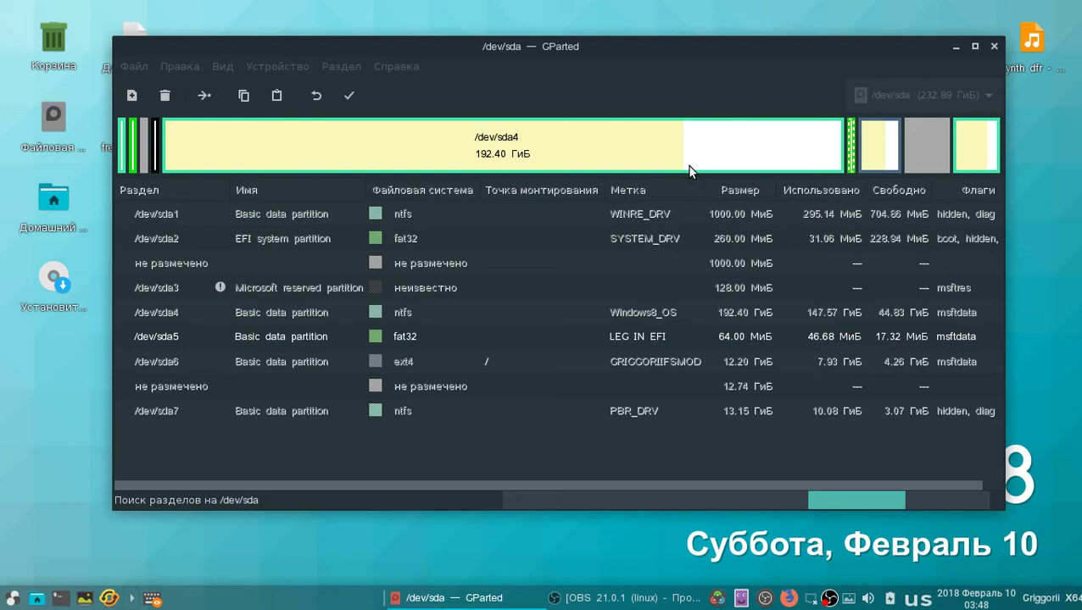
pyautogui.click(587, 600)
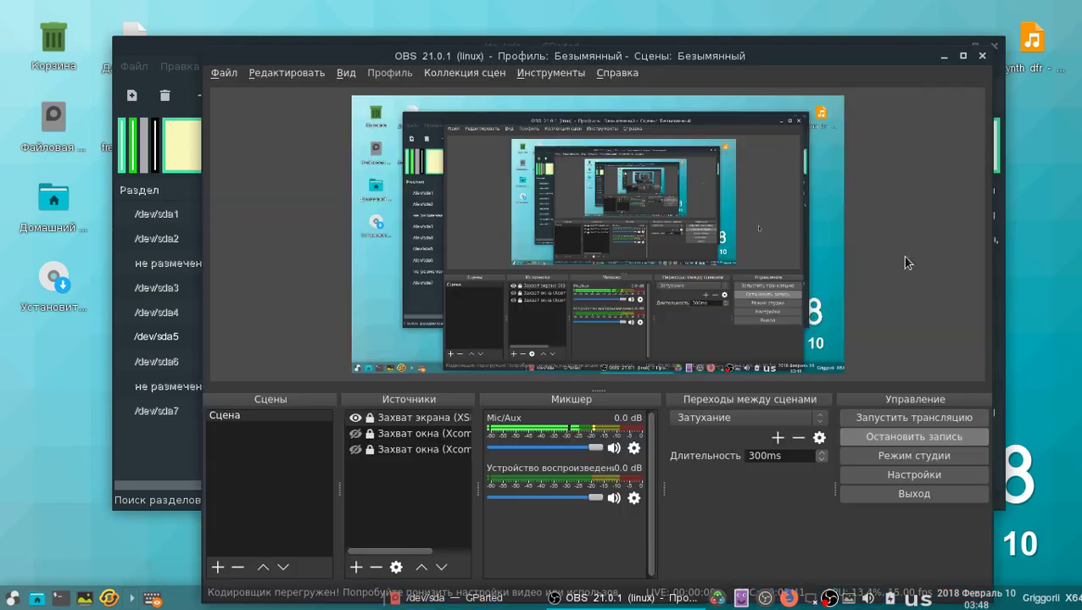
pyautogui.click(940, 55)
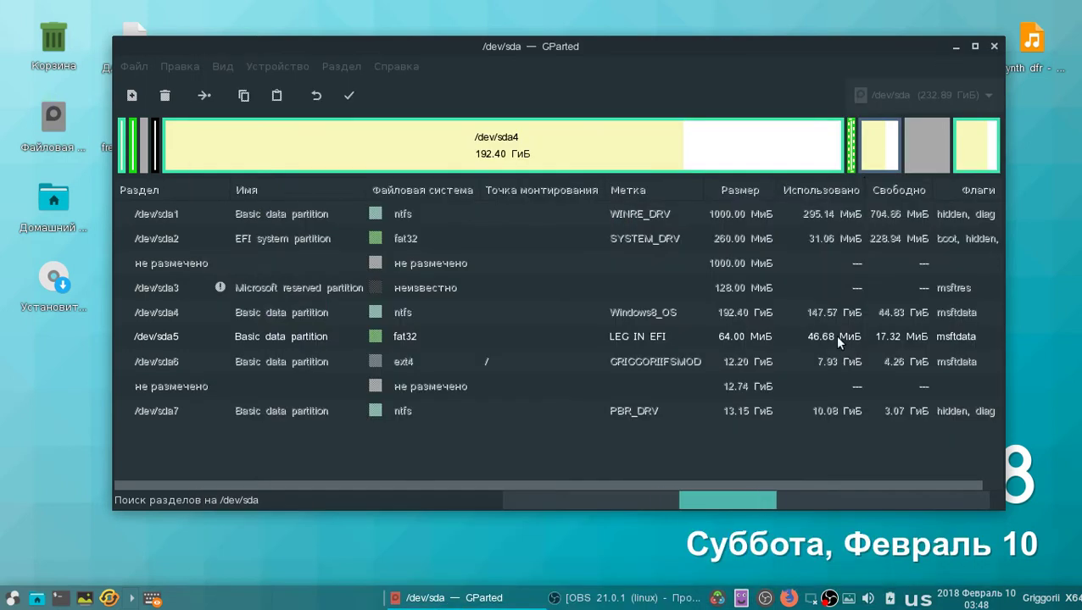
pyautogui.click(867, 598)
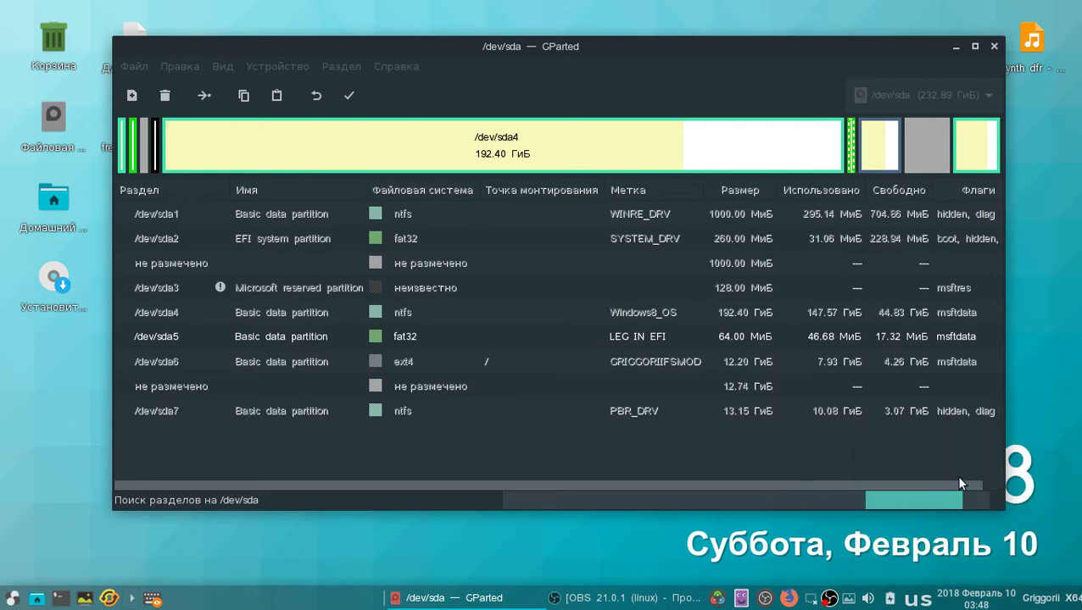
pyautogui.click(866, 599)
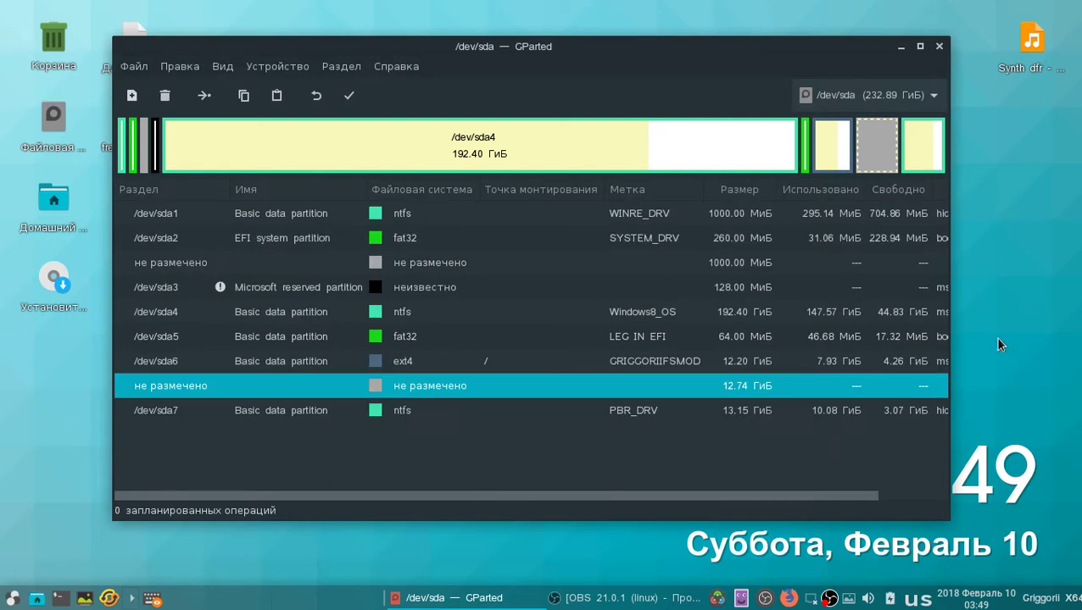
# Select the /dev/sda5 partition and check its entry in the flags column.
pyautogui.click(499, 336)
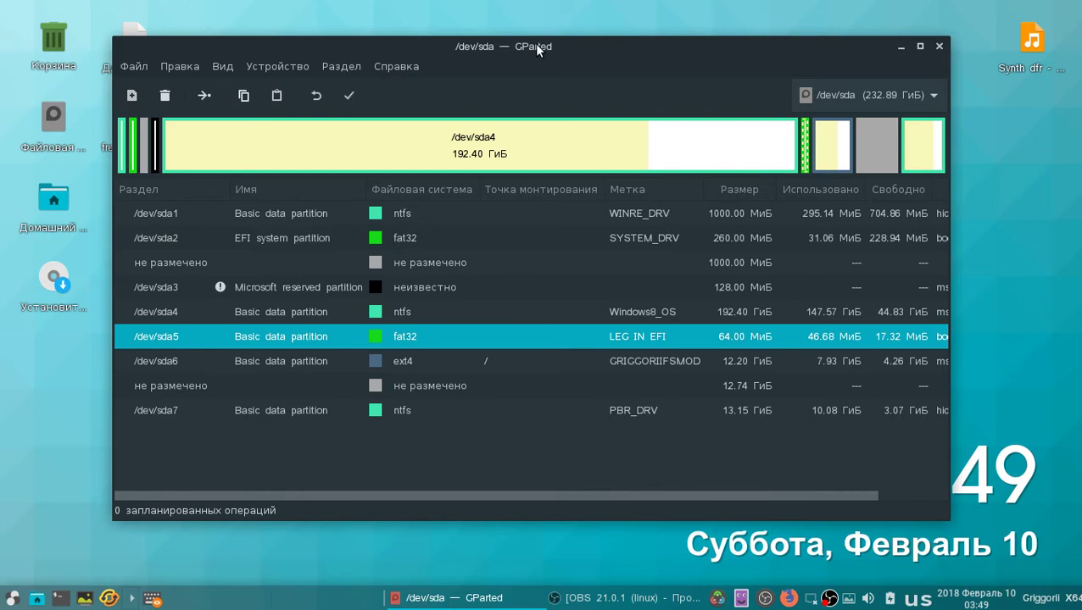
pyautogui.moveTo(533, 51); pyautogui.dragTo(513, 72)
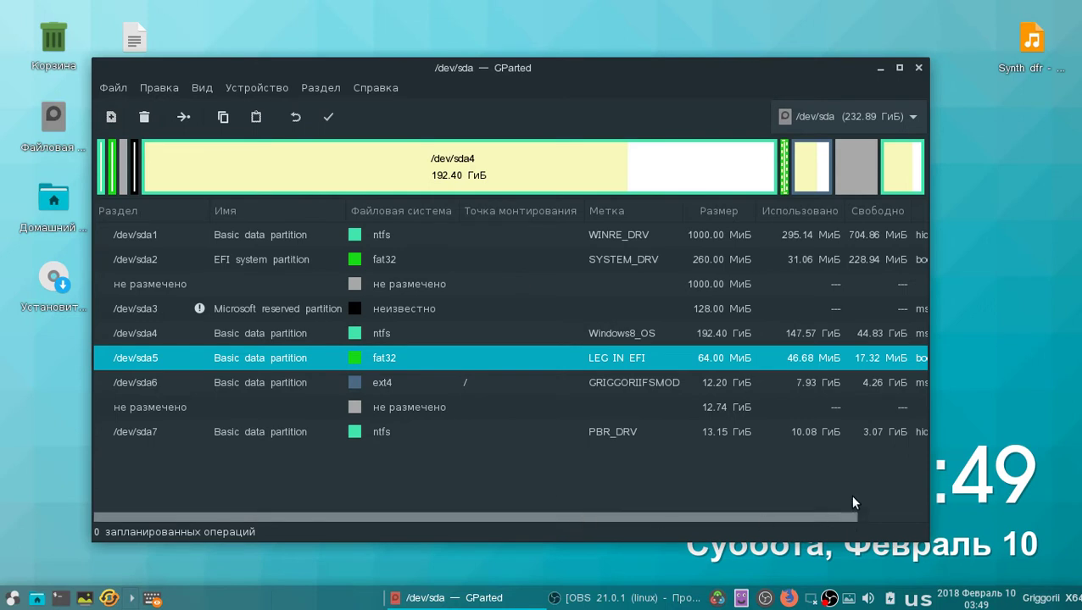
pyautogui.moveTo(748, 63); pyautogui.dragTo(653, 62)
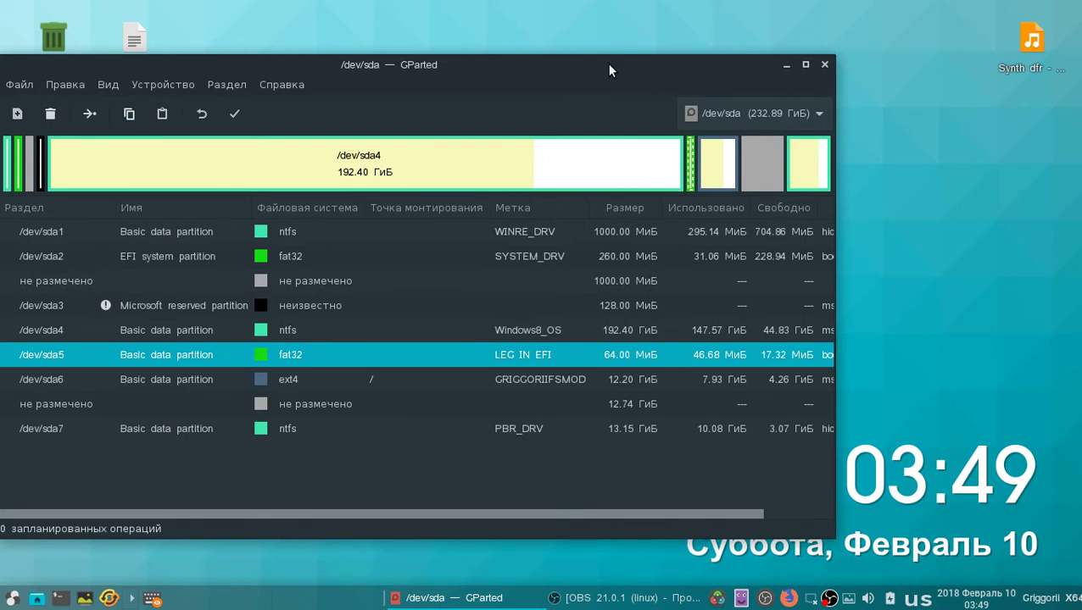
pyautogui.moveTo(608, 67); pyautogui.dragTo(735, 61)
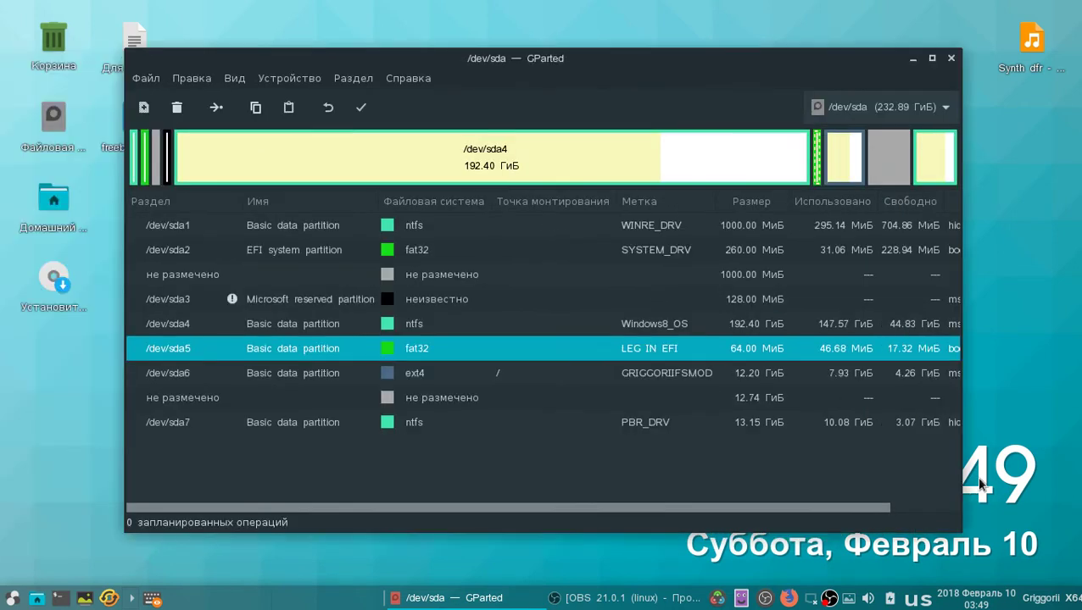
pyautogui.hscroll(3, 990, 470)
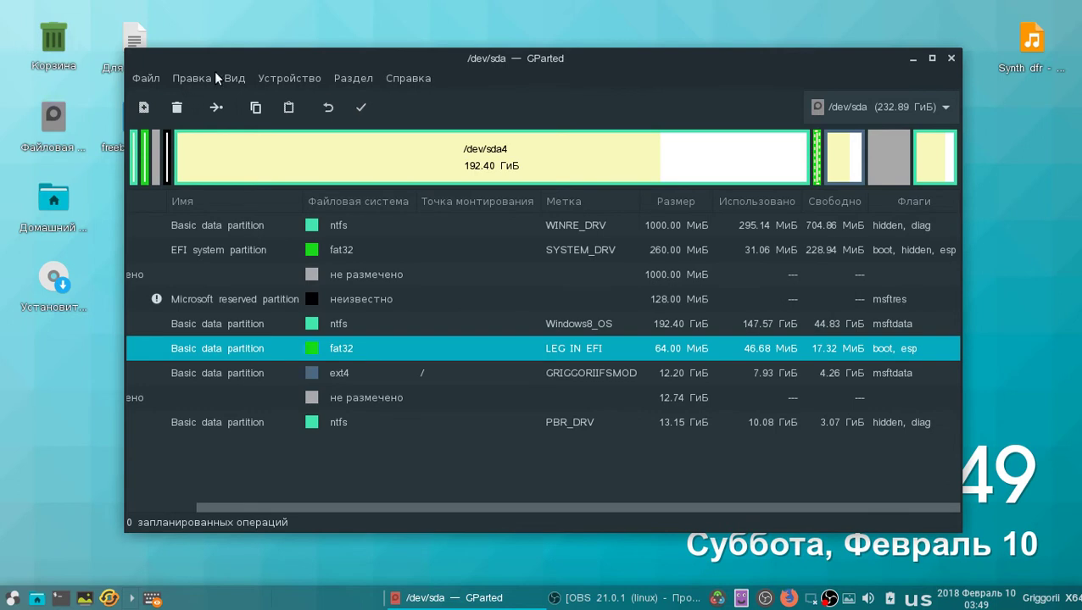
pyautogui.moveTo(215, 74); pyautogui.dragTo(201, 78)
pyautogui.hotkey('ctrl', 'c')
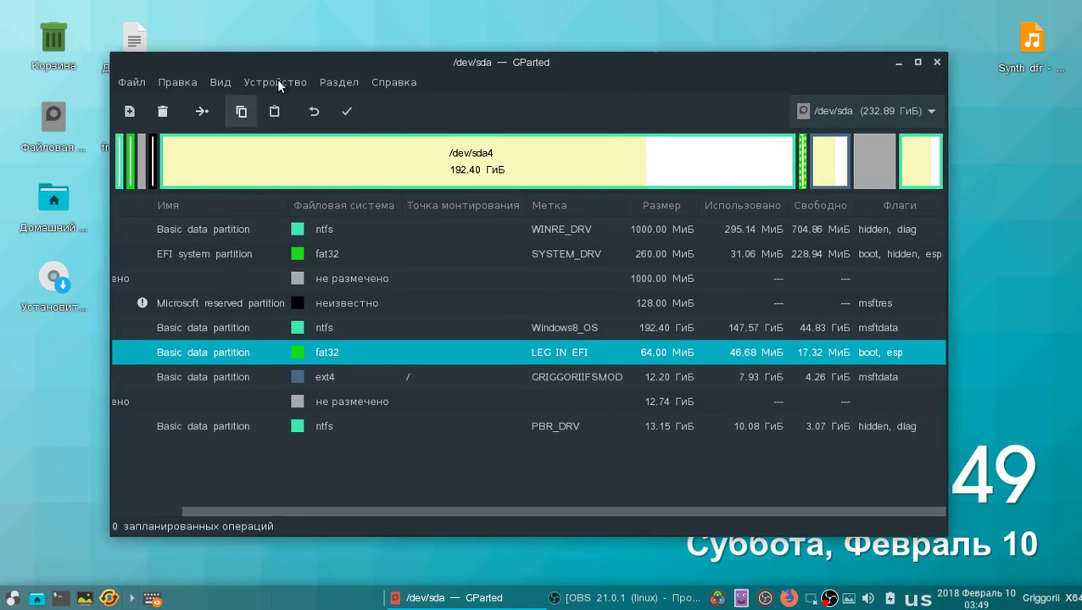
pyautogui.click(277, 79)
pyautogui.click(299, 66)
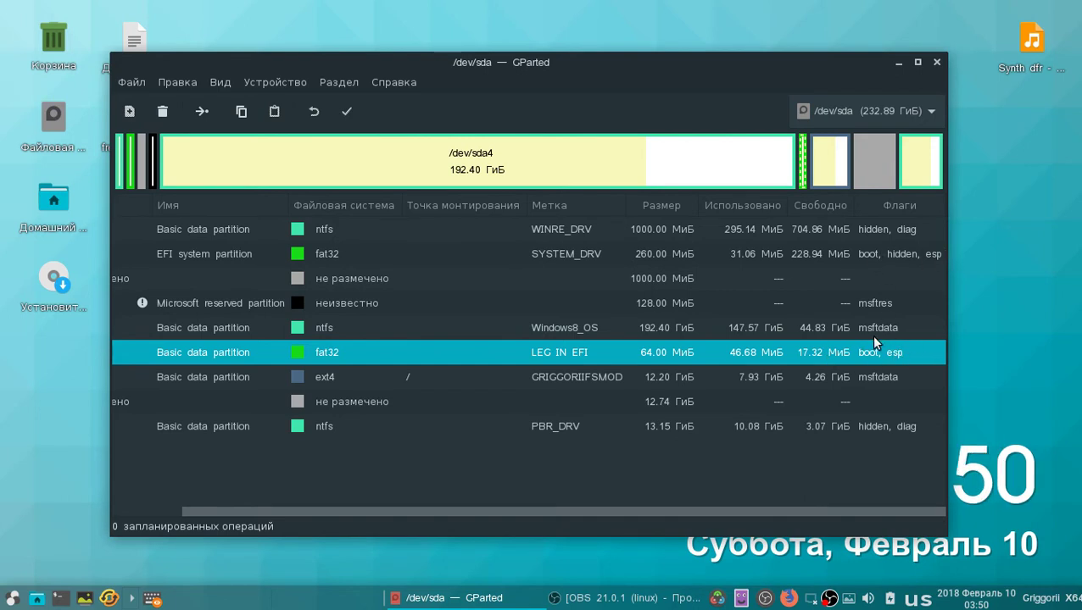
# On /dev/sdb, enlarge the ext4 partition /dev/sdb2 to 14885 MiB with 0 MiB free space after it, and apply the operation.
pyautogui.click(860, 111)
pyautogui.click(866, 139)
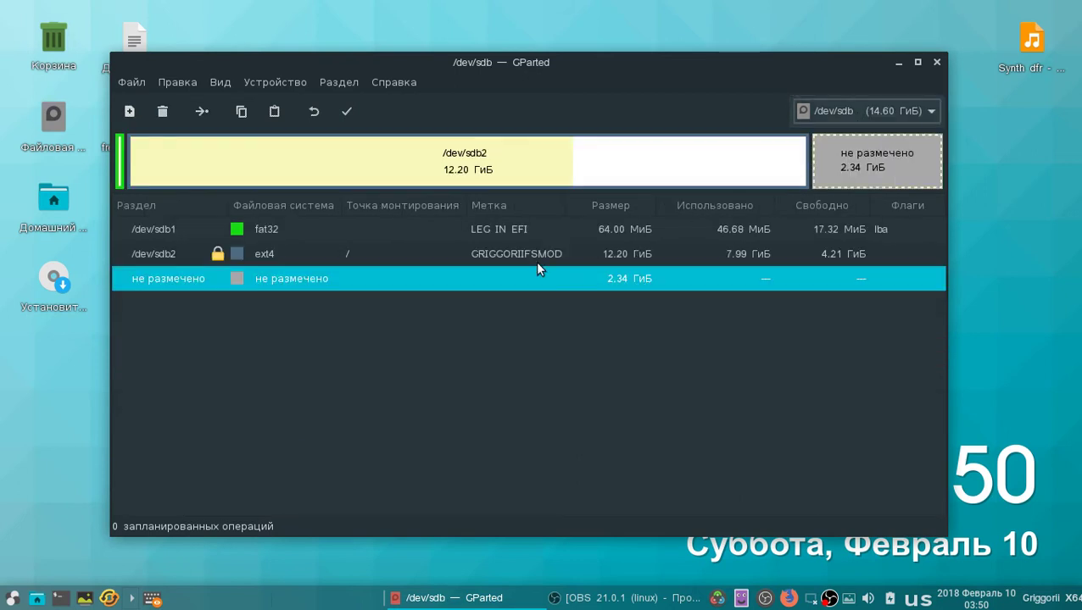
pyautogui.click(439, 252)
pyautogui.rightClick(439, 252)
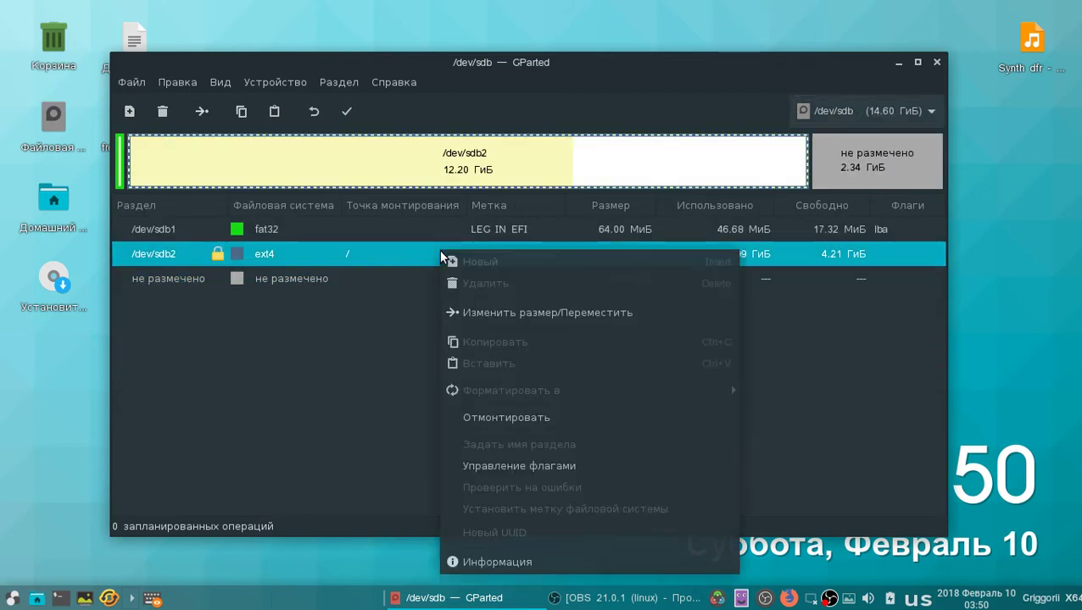
pyautogui.click(559, 321)
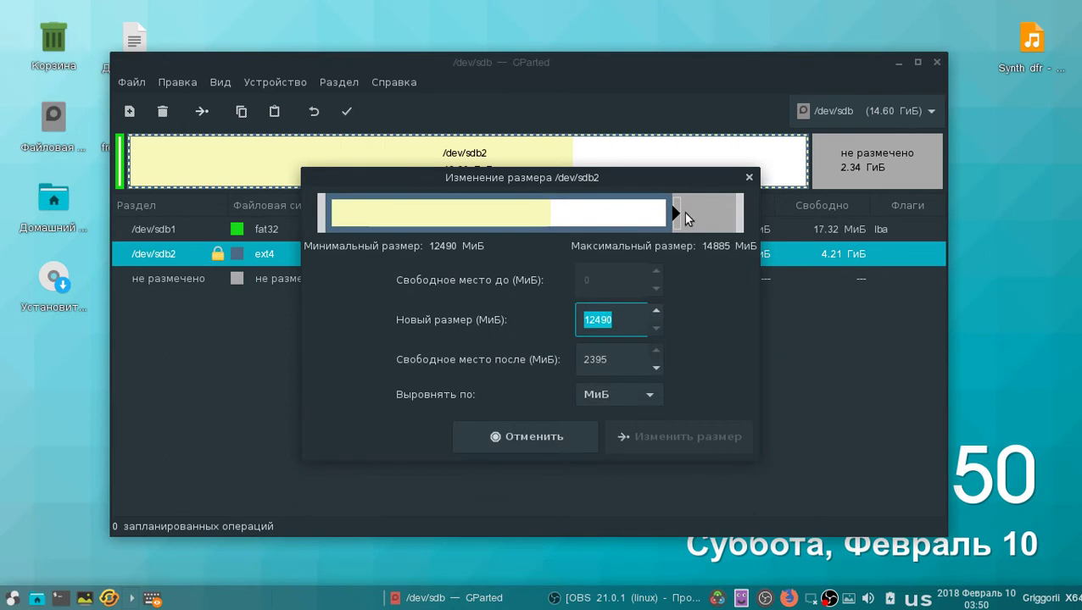
pyautogui.moveTo(672, 212); pyautogui.dragTo(847, 218)
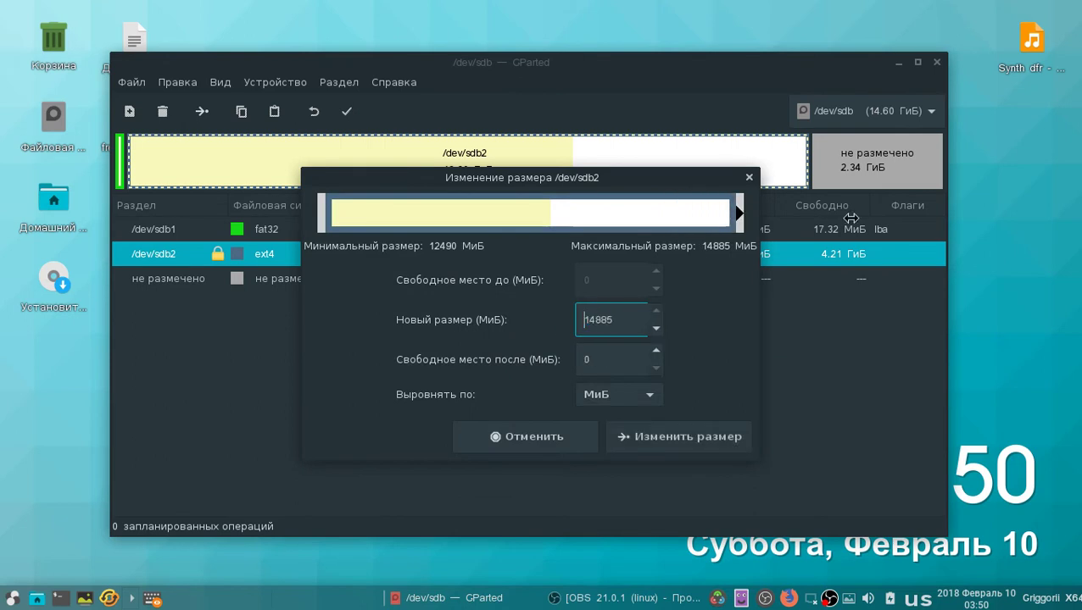
pyautogui.click(698, 437)
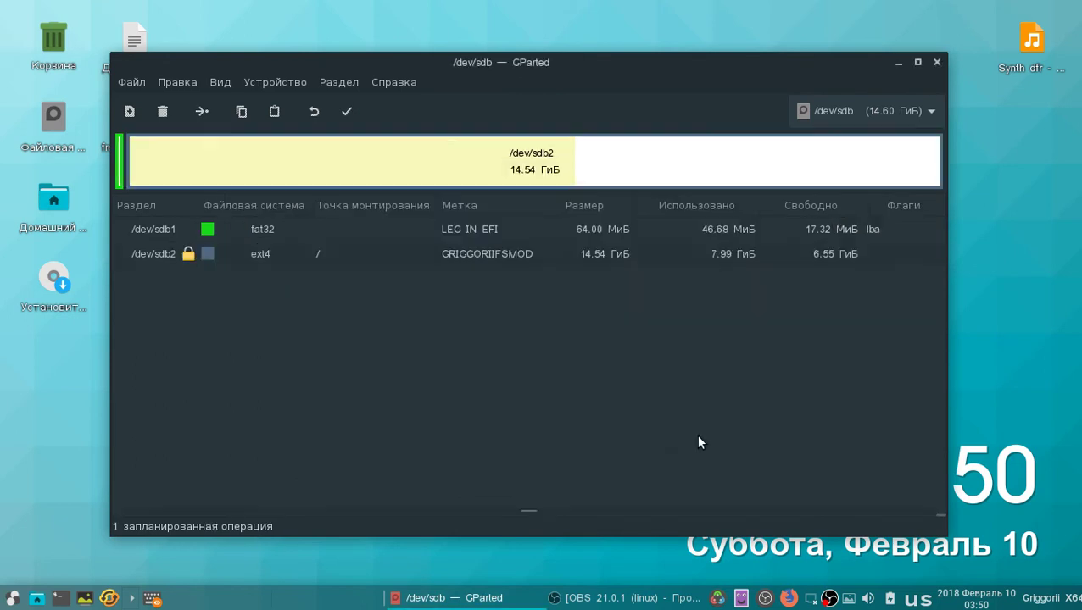
pyautogui.click(348, 111)
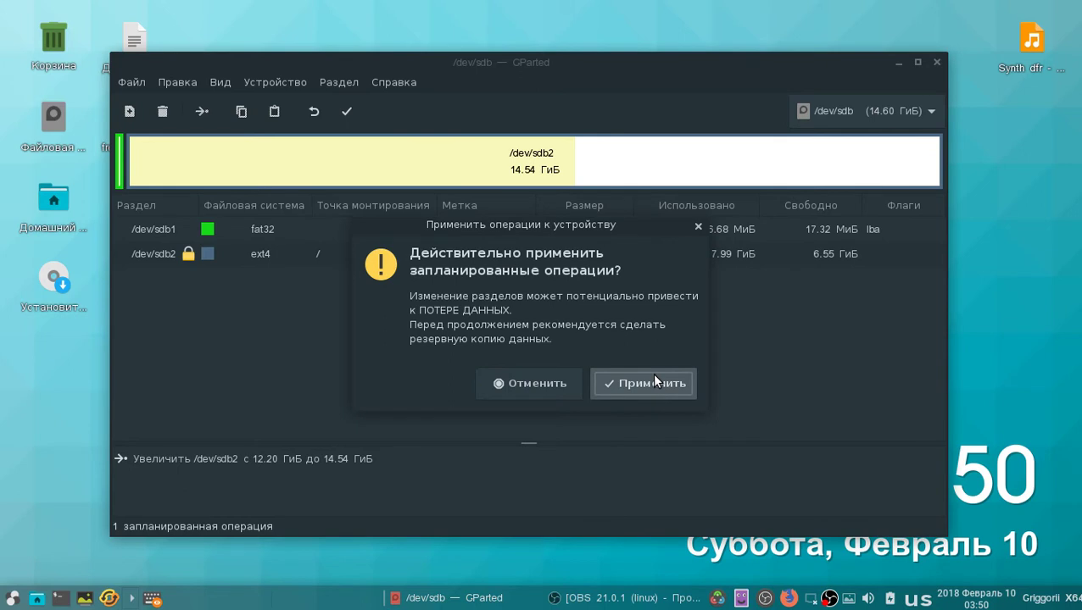
pyautogui.click(654, 381)
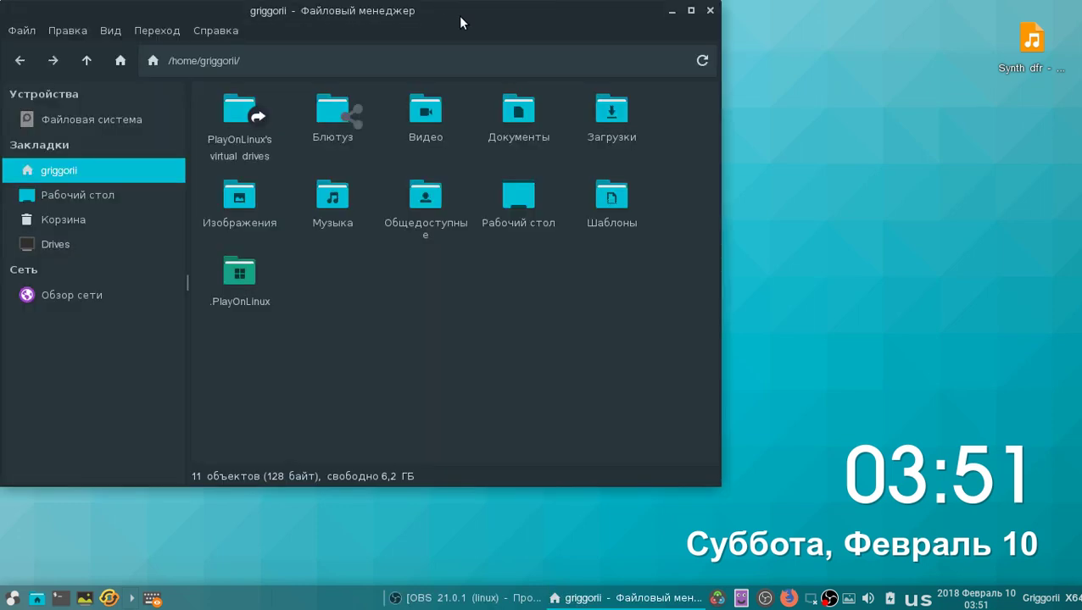
# Reposition the file manager window and show the Drives location to check the attached drives and the file system entry.
pyautogui.moveTo(458, 15); pyautogui.dragTo(565, 69)
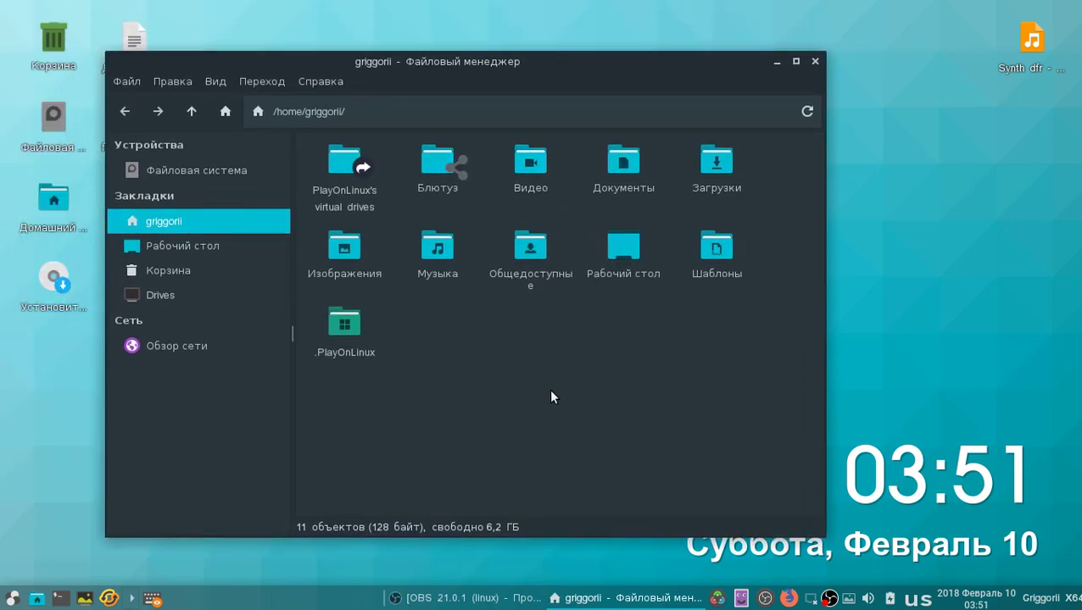
pyautogui.moveTo(559, 424); pyautogui.dragTo(470, 472)
pyautogui.moveTo(457, 64); pyautogui.dragTo(436, 66)
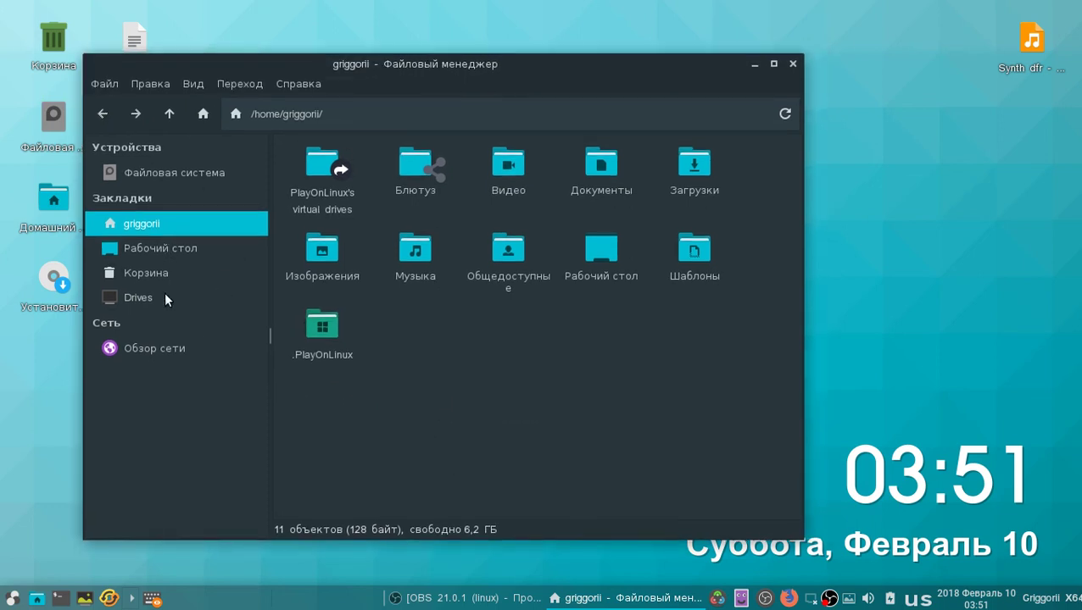
pyautogui.click(138, 297)
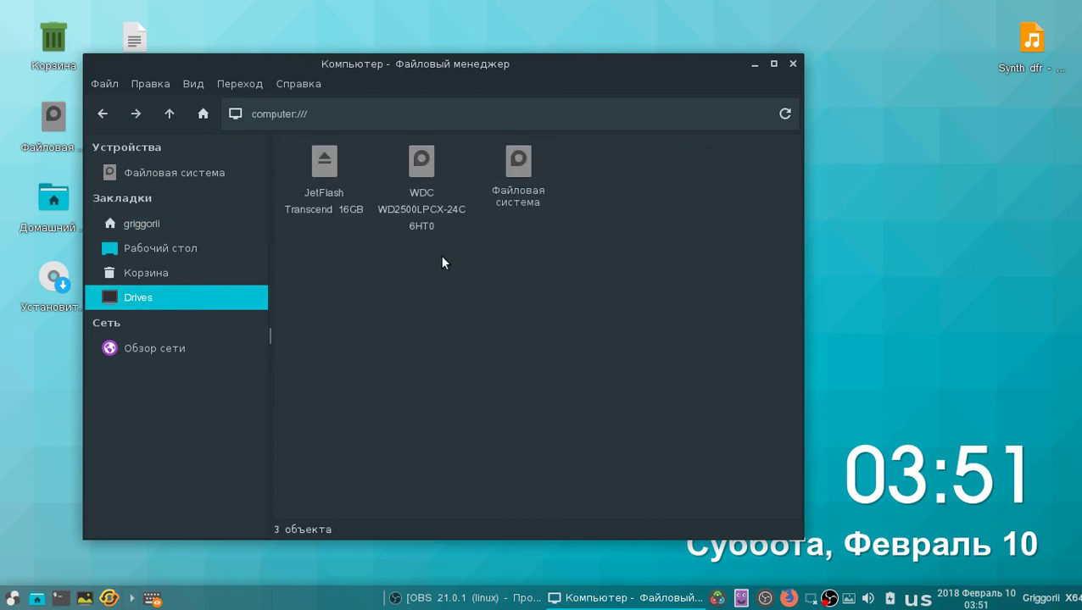
pyautogui.click(519, 159)
pyautogui.click(622, 268)
pyautogui.moveTo(688, 68); pyautogui.dragTo(719, 62)
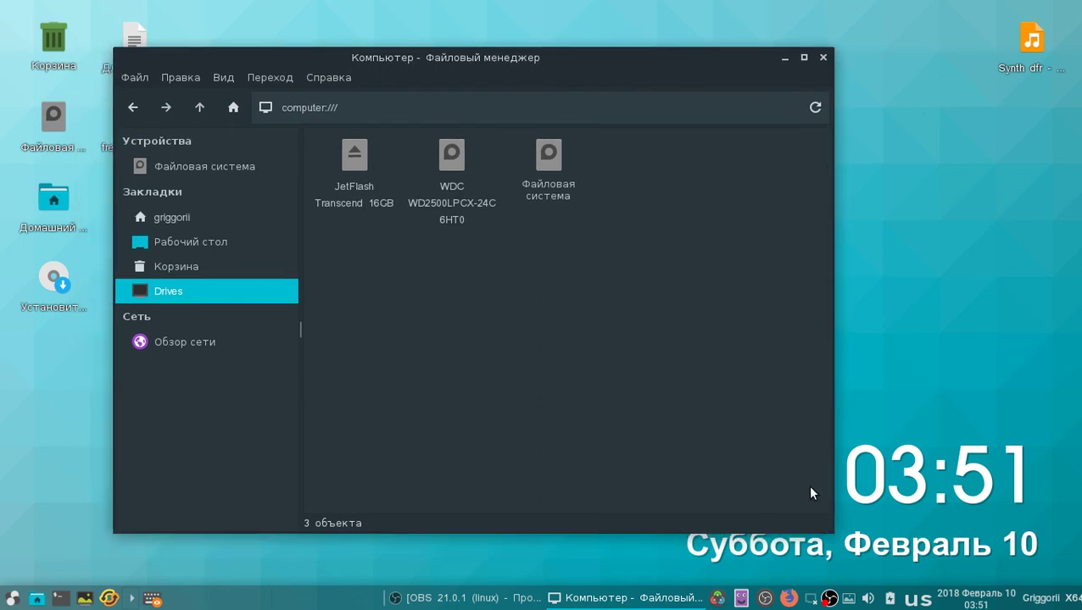
pyautogui.rightClick(830, 599)
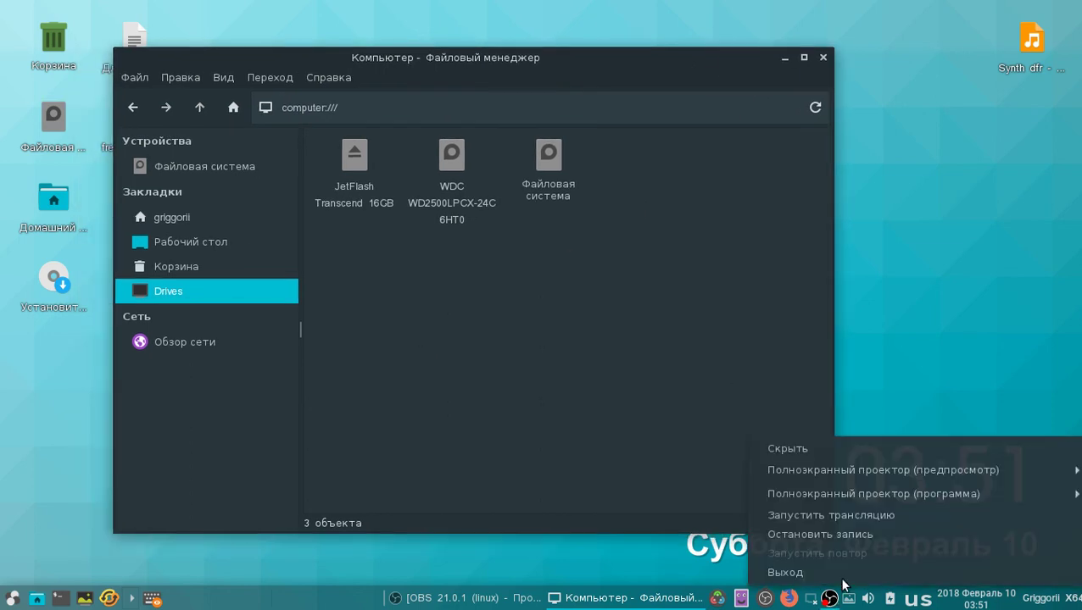